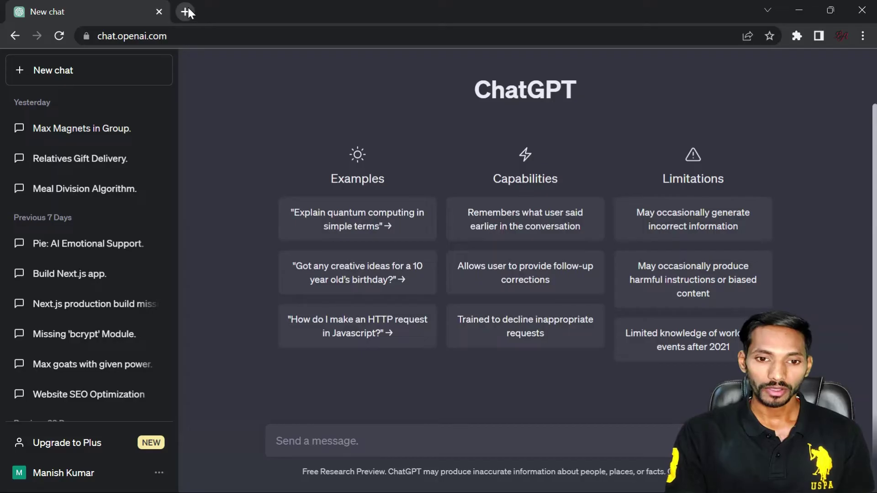
Go to the onlineocr.net image-to-text converter in a new browser tab.
left_click(187, 12)
type("onl")
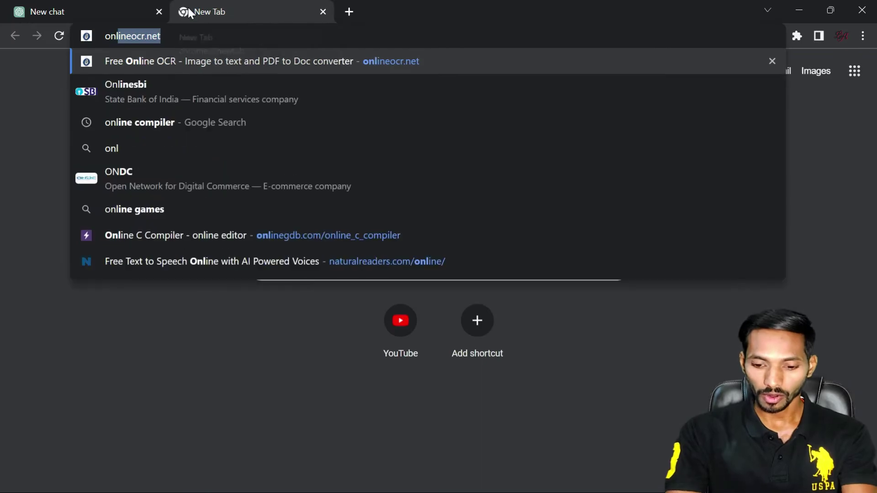
type("ine")
key("Return")
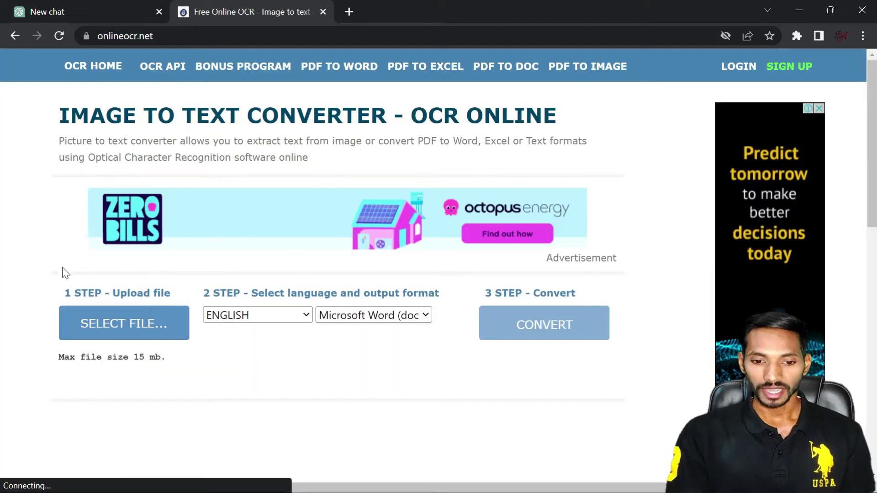
Preview and upload the photo 'WhatsApp Image 2023-05-08 at 10.59.50 PM.jpeg' to OnlineOCR.
left_click(128, 330)
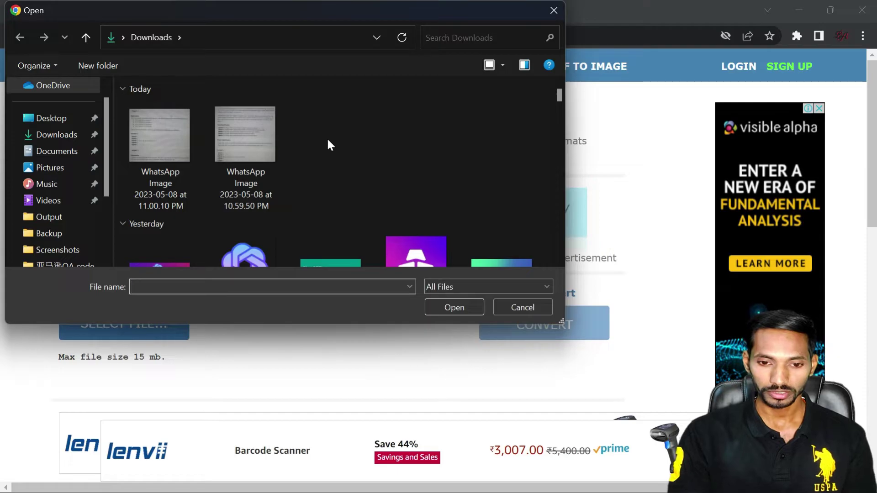
left_click(256, 135)
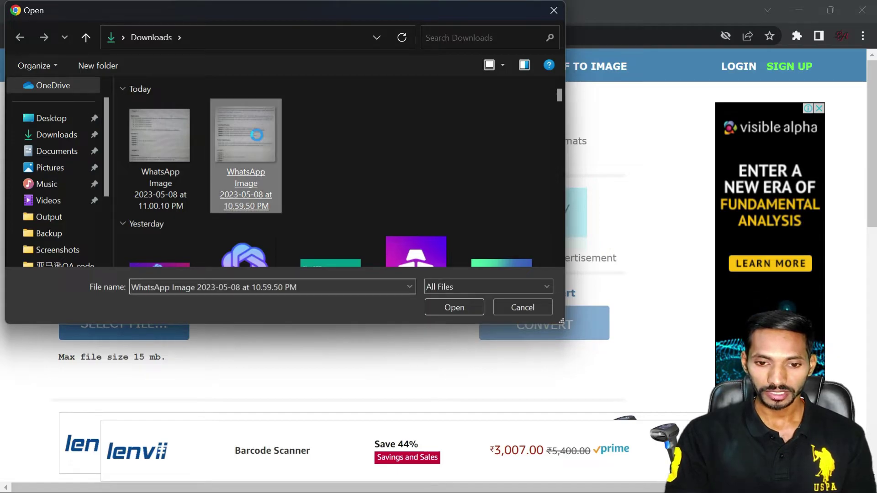
right_click(257, 135)
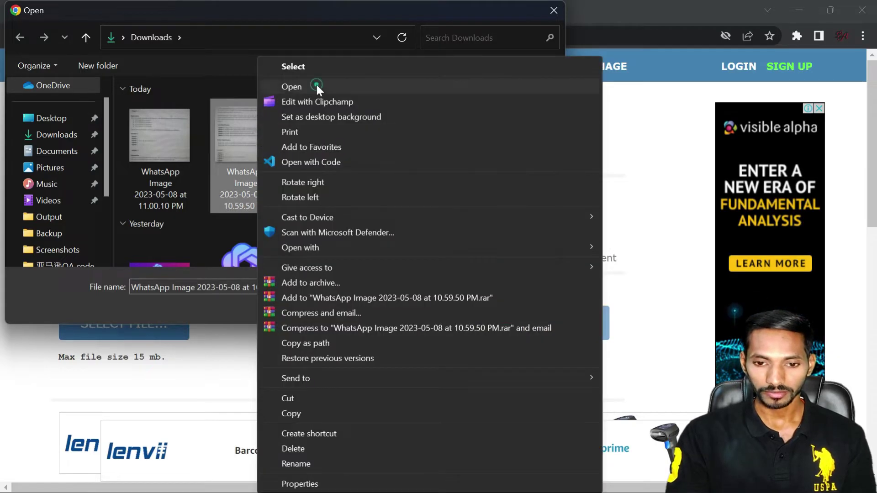
left_click(316, 86)
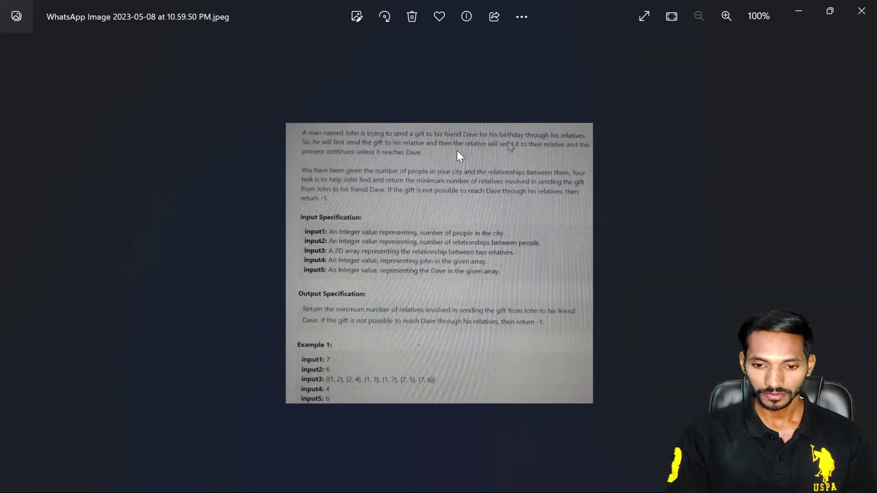
left_click(862, 10)
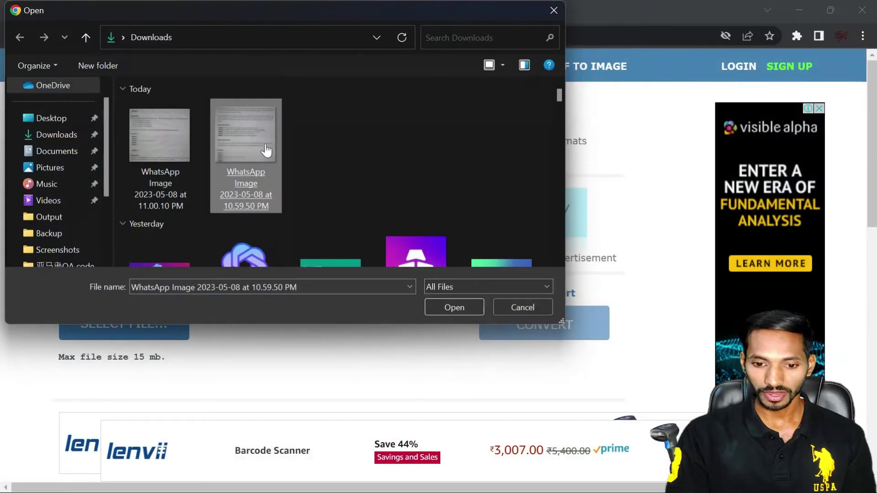
left_click(456, 310)
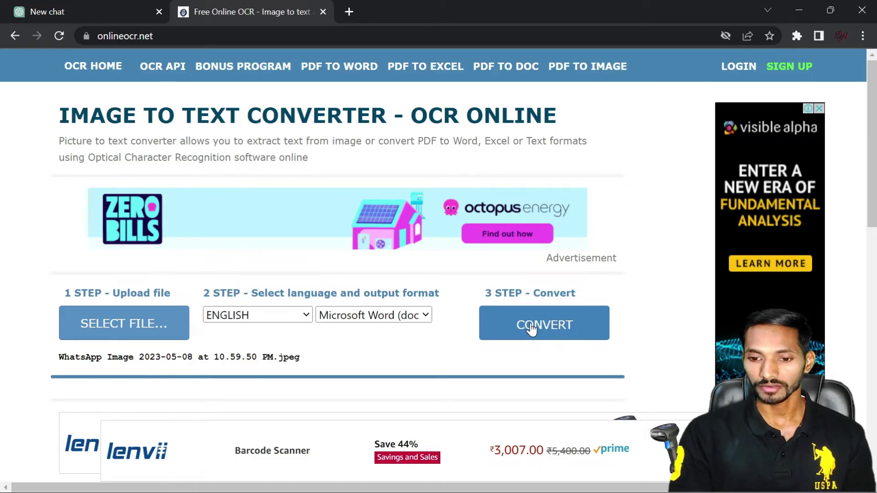
Convert the first photo and select all the extracted gift-delivery problem text.
left_click(531, 327)
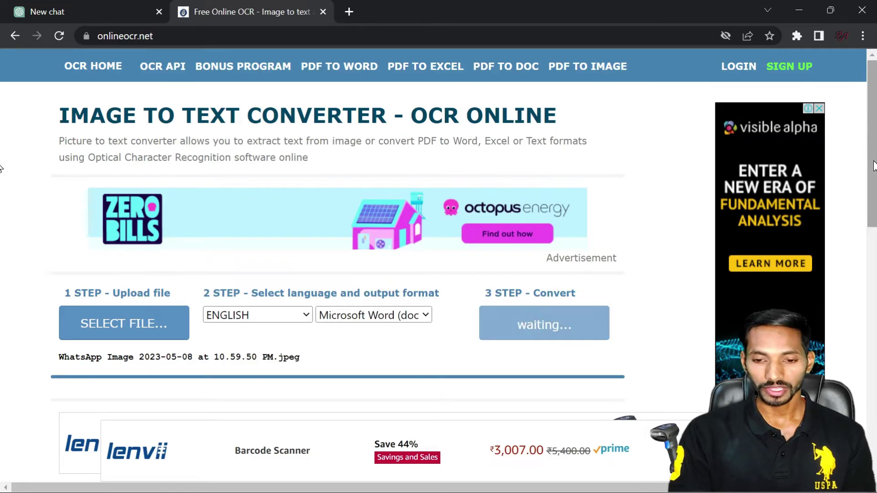
left_click_drag(873, 167, 873, 280)
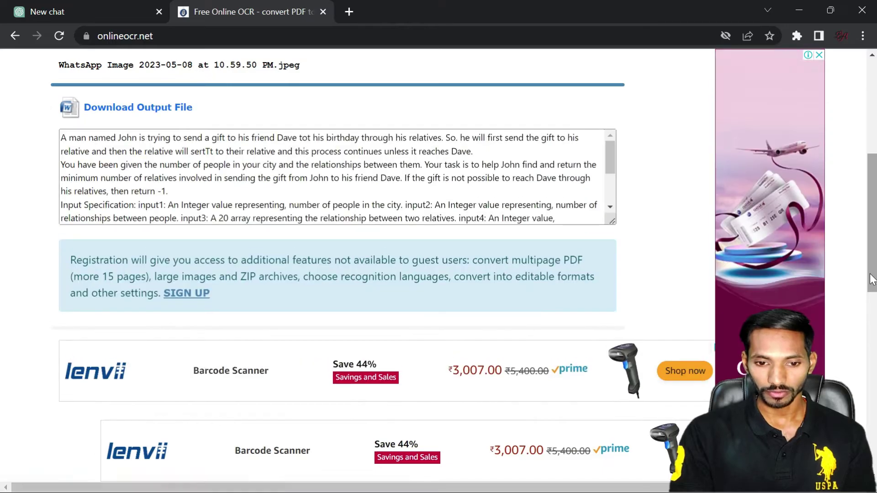
left_click(218, 186)
left_click_drag(613, 167, 586, 189)
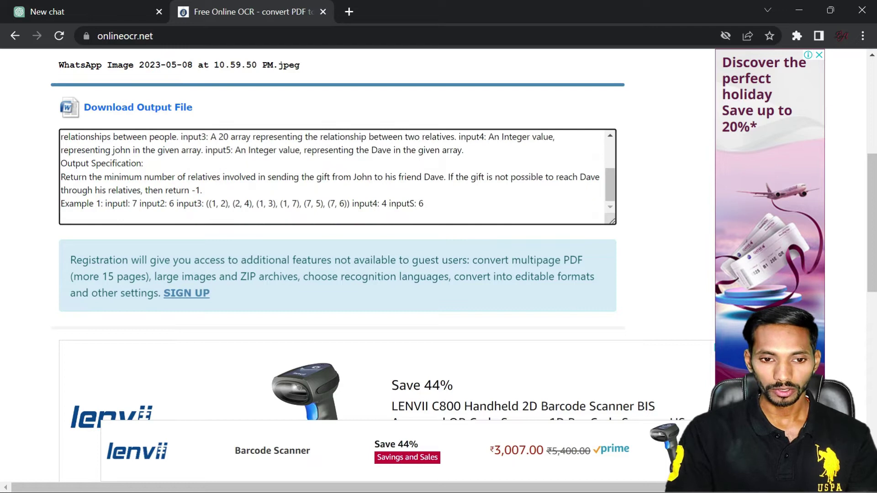
key("ctrl+a")
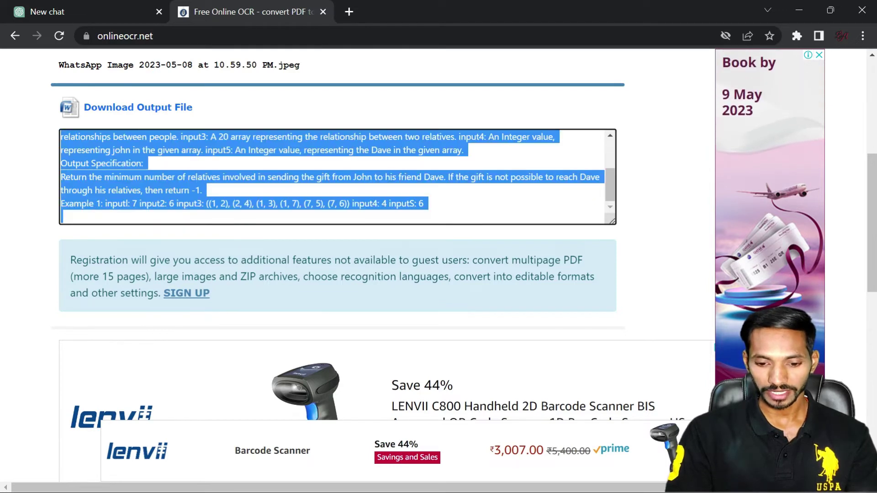
Paste the extracted problem text into ChatGPT's message box, then return to OnlineOCR.
left_click(106, 6)
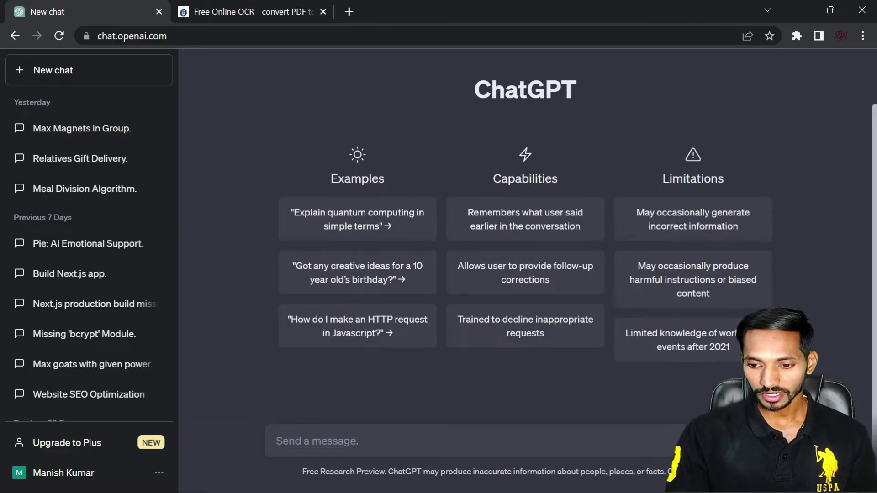
key("ctrl+v")
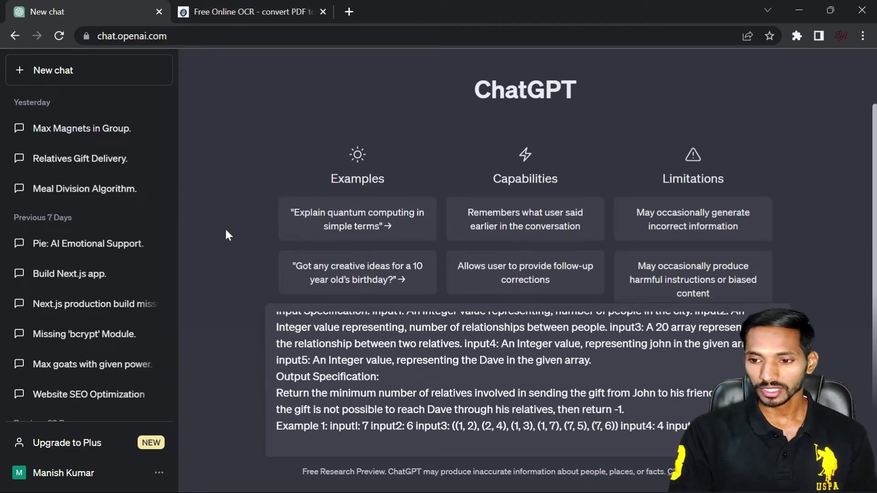
left_click(225, 11)
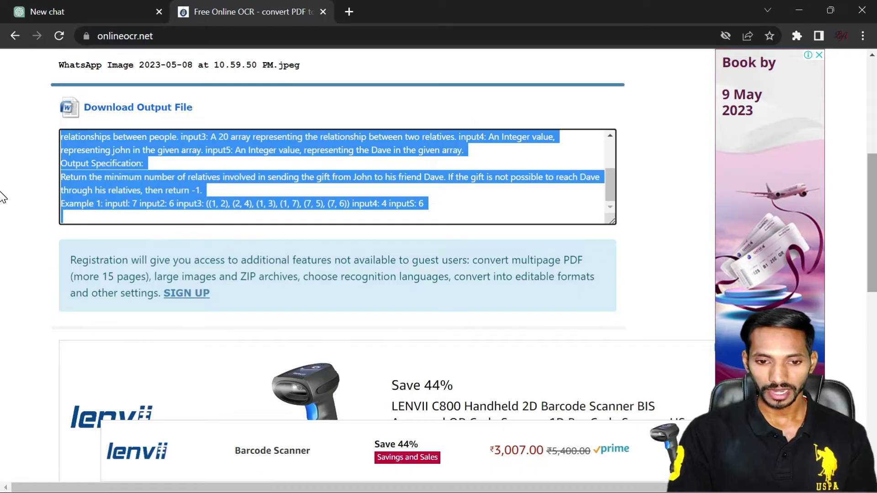
Upload and convert the 11.00.10 PM photo, then select all its extracted Example 2 text.
scroll(4, 137, "up", 4)
left_click(117, 228)
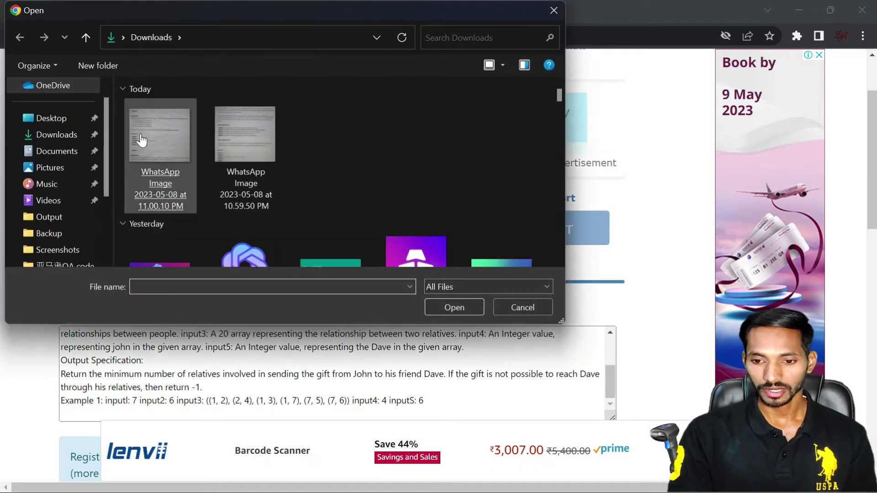
double_click(138, 141)
left_click(537, 228)
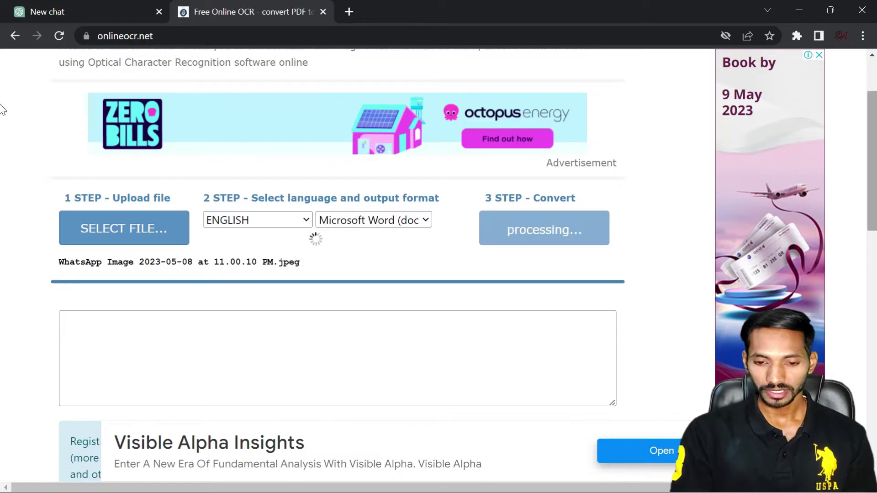
scroll(873, 149, "down", 2)
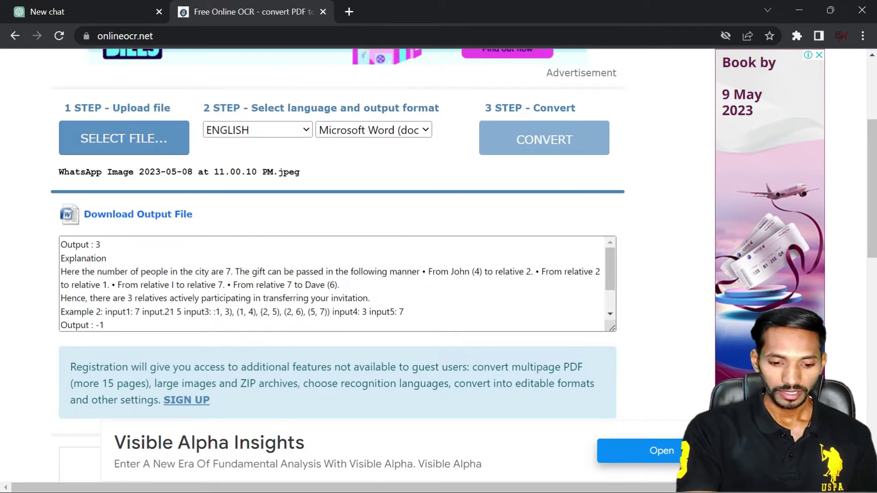
mouse_move(607, 269)
left_mouse_down()
mouse_move(607, 283)
mouse_move(605, 273)
left_mouse_up()
key("ctrl+a")
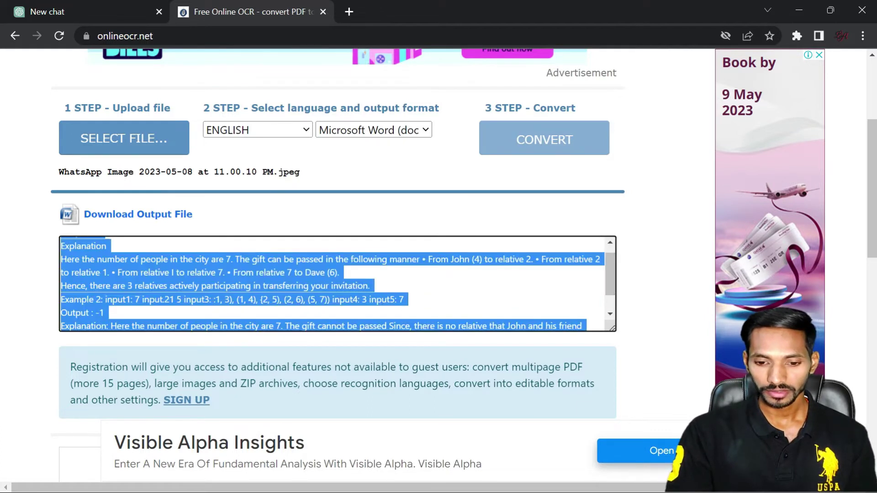
End the pasted problem with 'write a complete program in java with input.' and send it.
left_click(70, 4)
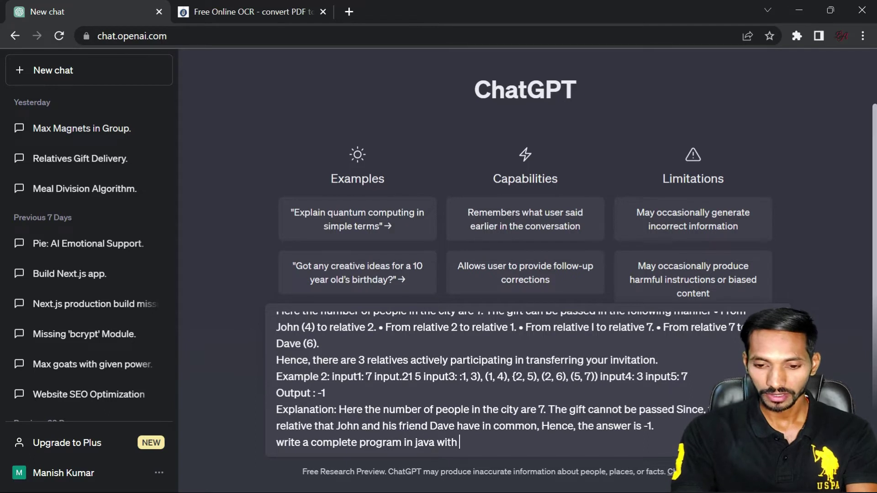
type("input.")
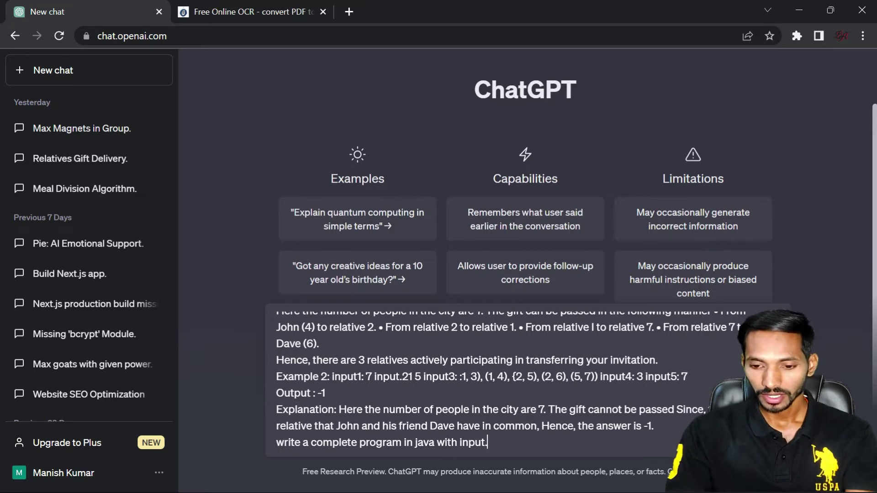
left_click_drag(332, 378, 600, 377)
left_click(653, 389)
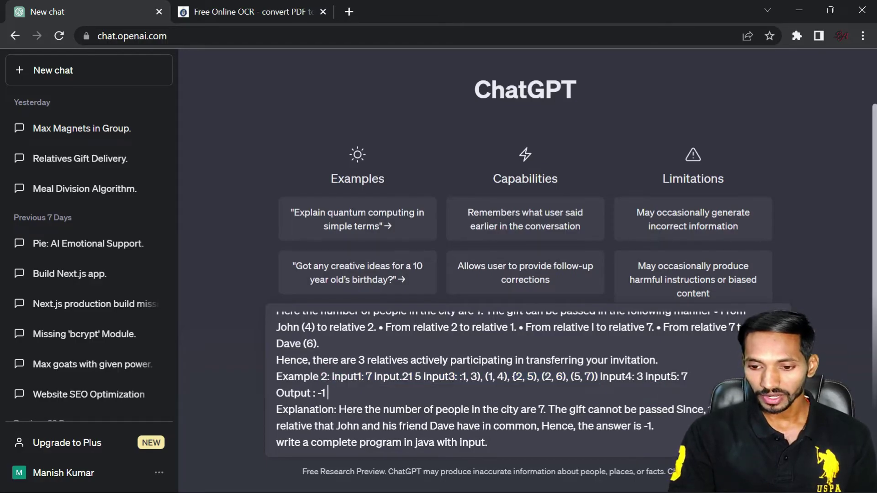
key("Return")
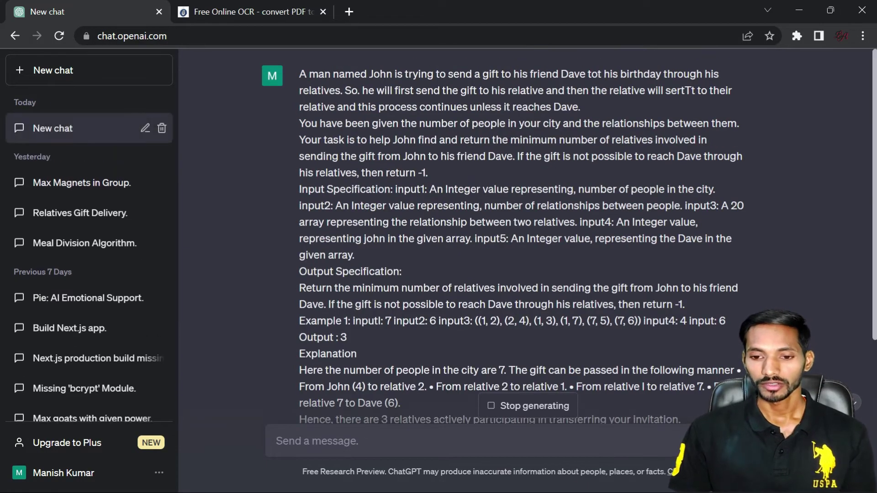
Follow ChatGPT's Java reply to the end, where example runs output 3 and -1.
left_click(855, 414)
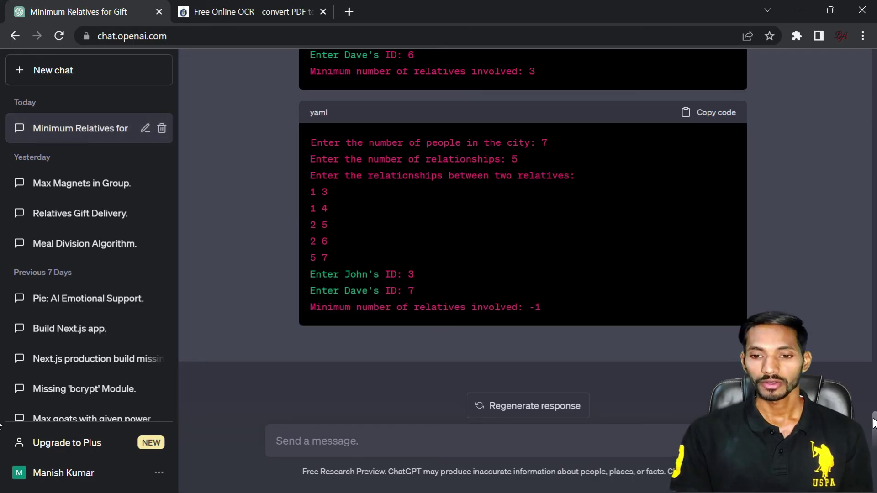
left_click_drag(1, 402, 2, 338)
scroll(3, 339, "up", 3)
scroll(1, 334, "up", 5)
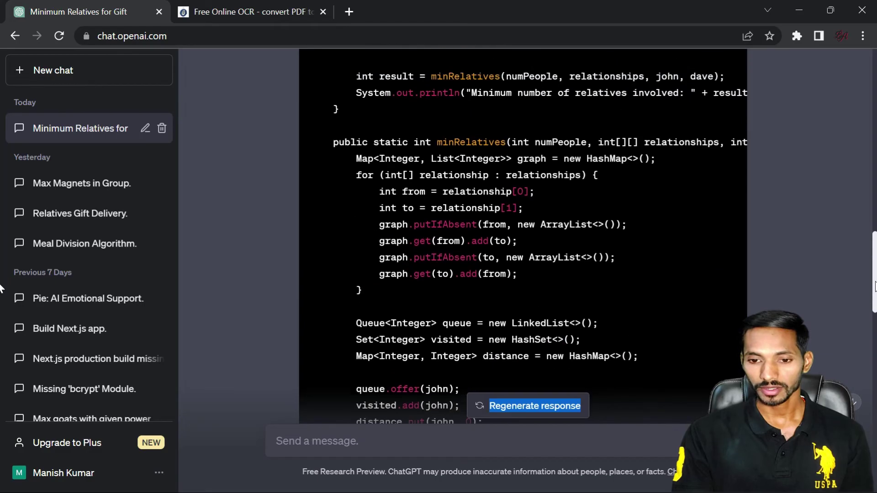
scroll(0, 279, "up", 12)
scroll(2, 203, "down", 3)
scroll(2, 203, "down", 6)
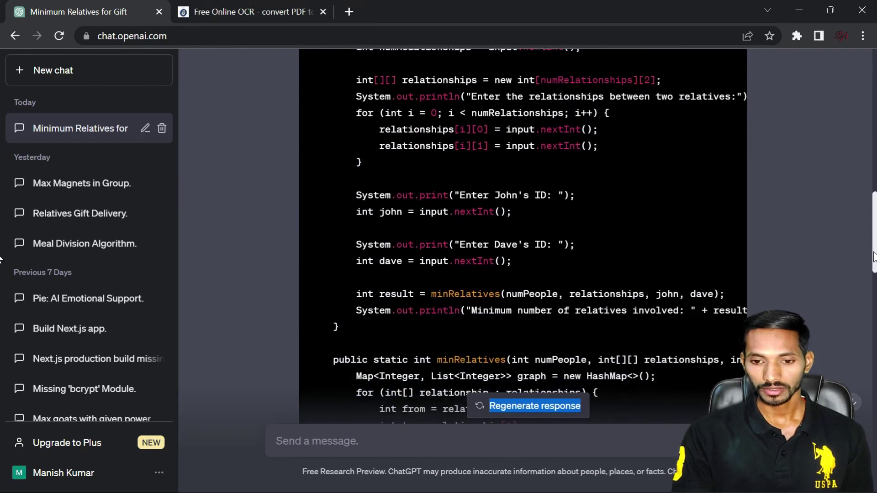
left_click_drag(874, 260, 868, 429)
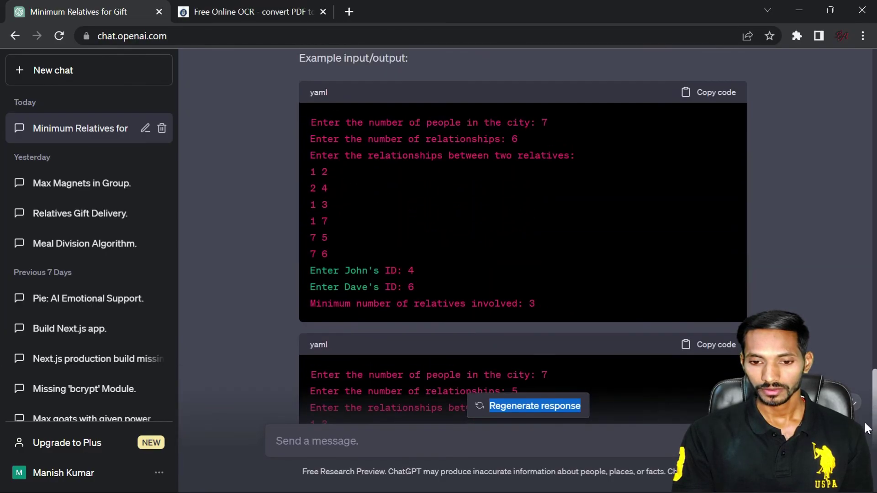
left_click(778, 285)
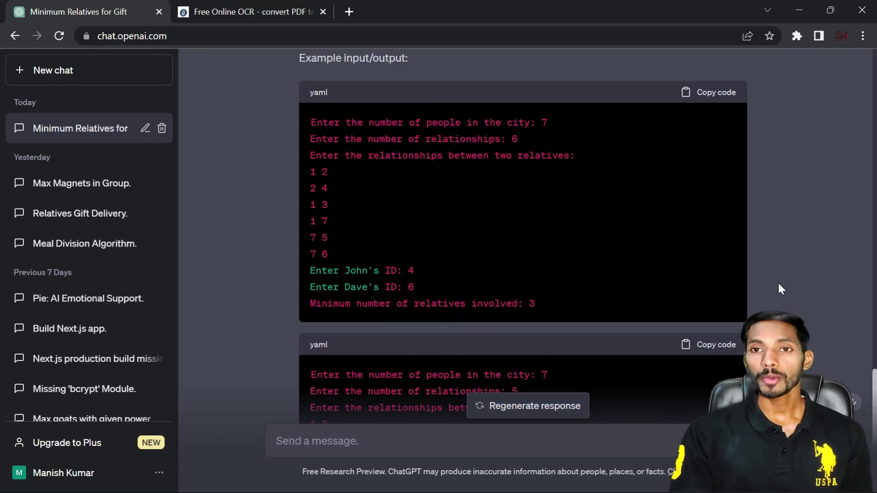